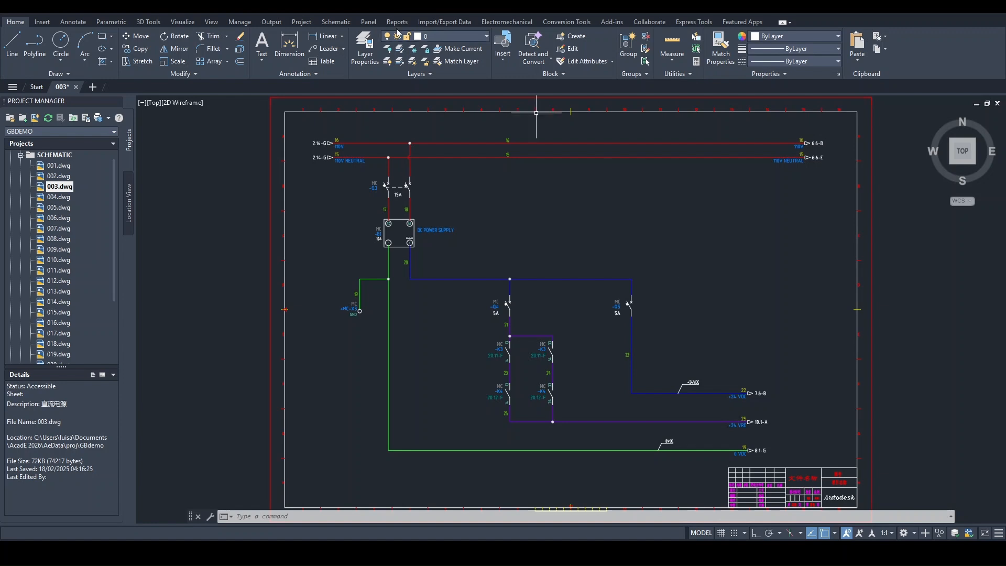
Open the Create/Edit Wire Type settings and look through the list of wire layers
{"action": "left_click", "coordinate": [336, 22]}
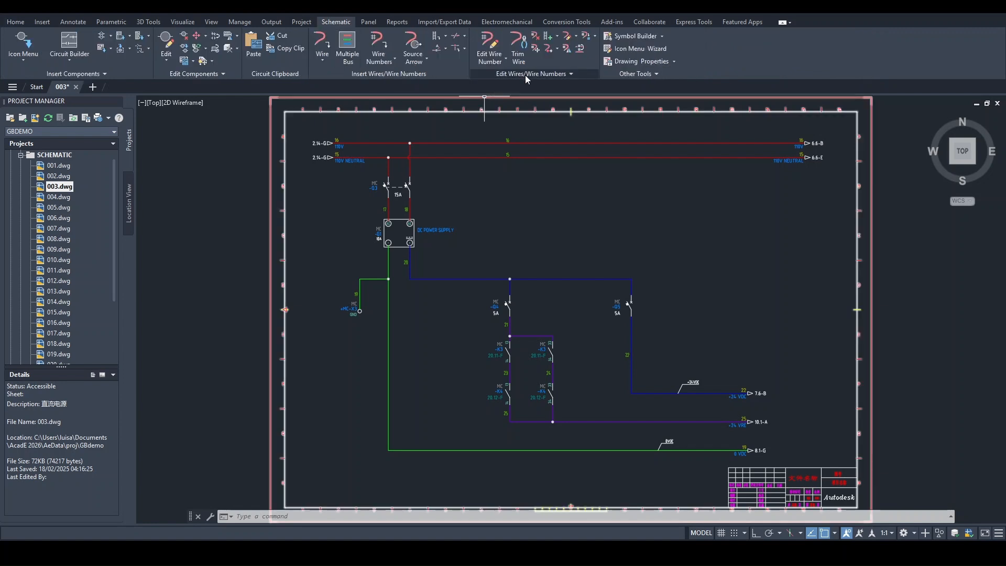
{"action": "left_click", "coordinate": [569, 36]}
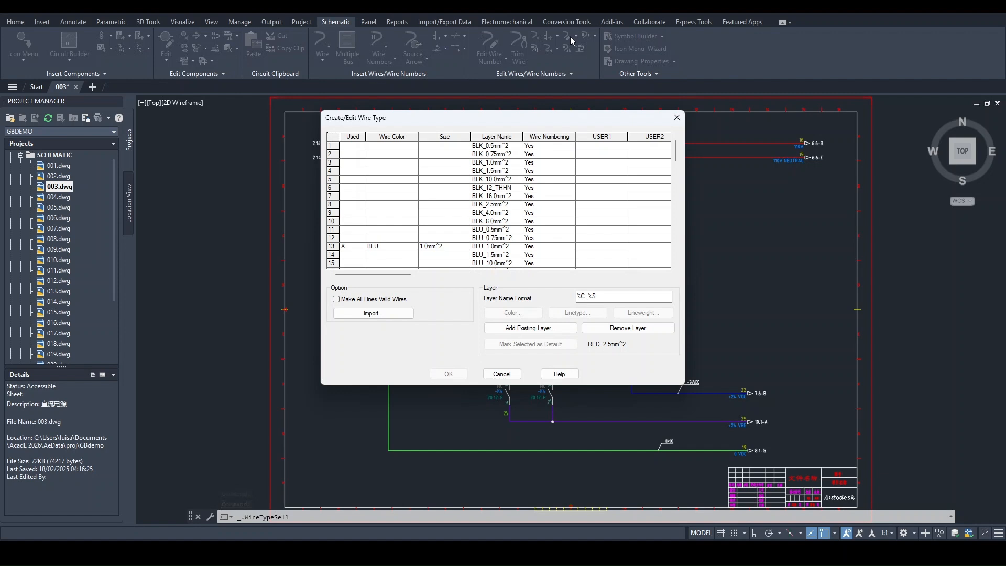
{"action": "scroll", "coordinate": [555, 162], "scroll_direction": "down", "scroll_amount": 9}
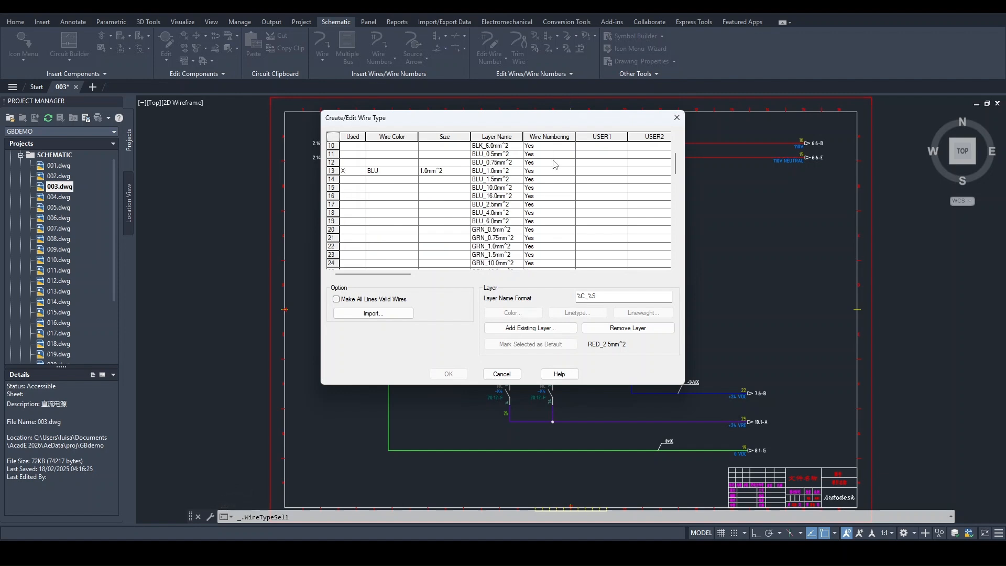
{"action": "scroll", "coordinate": [555, 164], "scroll_direction": "down", "scroll_amount": 8}
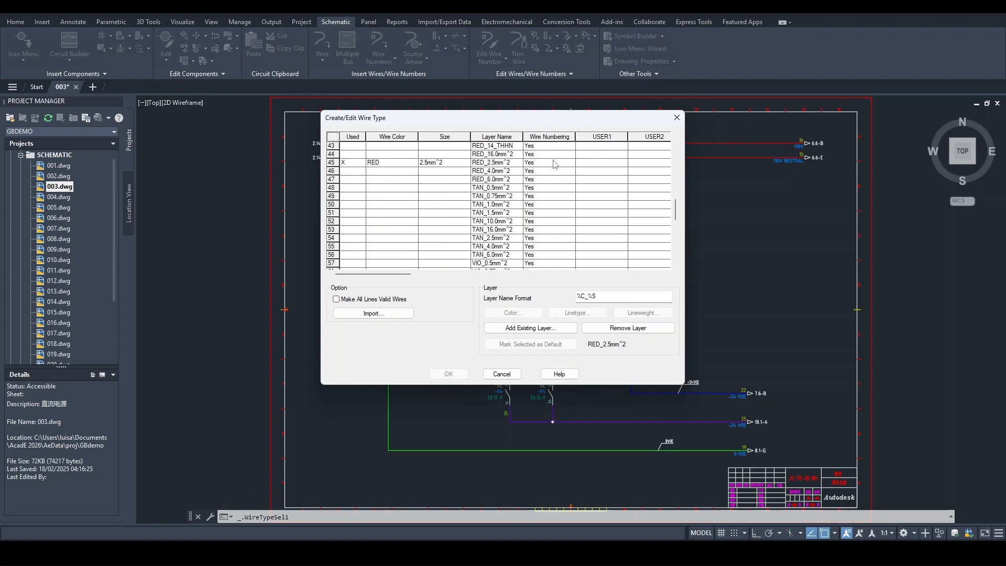
{"action": "scroll", "coordinate": [555, 164], "scroll_direction": "up", "scroll_amount": 6}
{"action": "scroll", "coordinate": [555, 164], "scroll_direction": "up", "scroll_amount": 11}
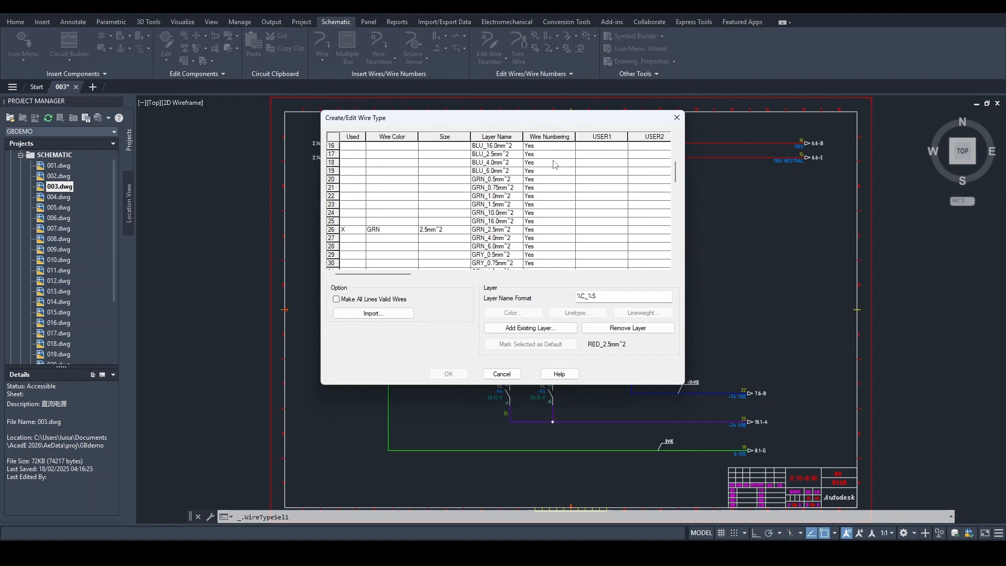
Examine the layer names and wire numbering settings, including the numbering choices for BLK_1.0mm^2
{"action": "left_click", "coordinate": [514, 138]}
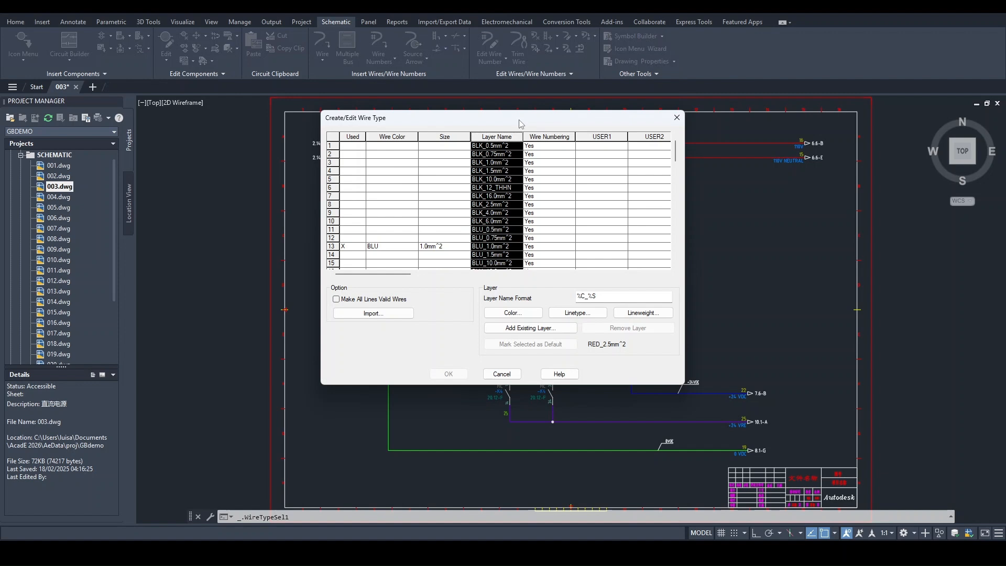
{"action": "left_click", "coordinate": [555, 136]}
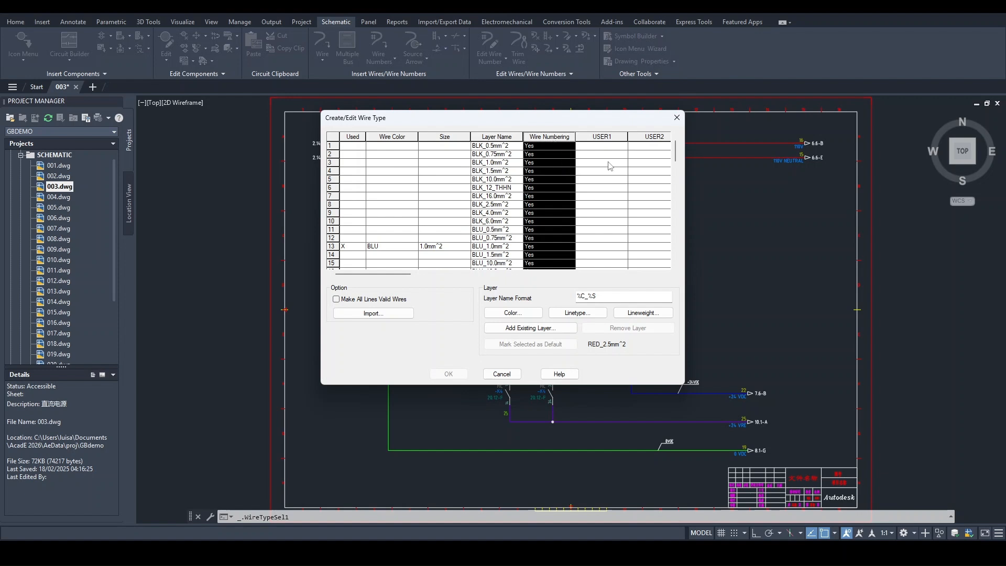
{"action": "left_click", "coordinate": [572, 163]}
{"action": "left_click", "coordinate": [572, 164]}
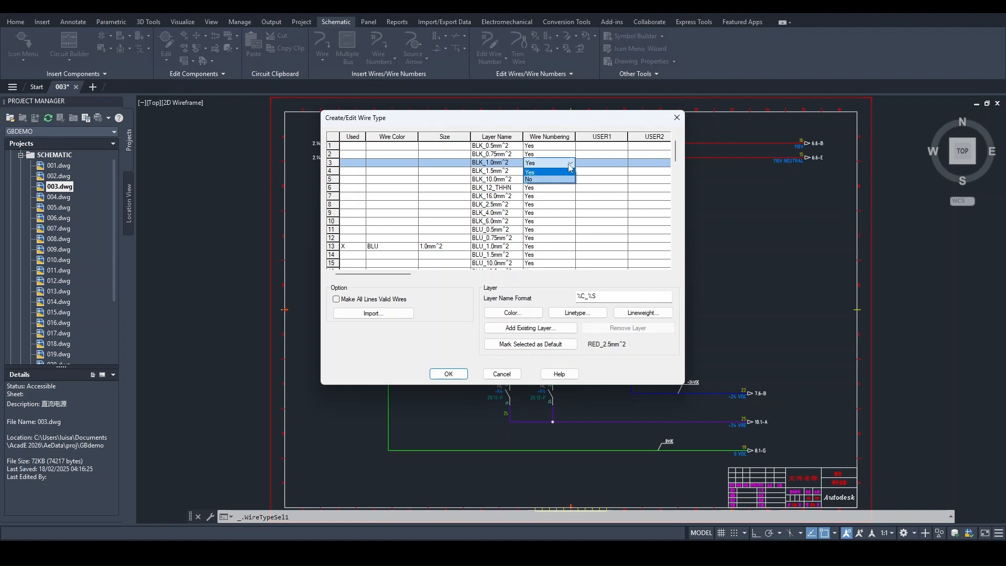
{"action": "left_click", "coordinate": [566, 165]}
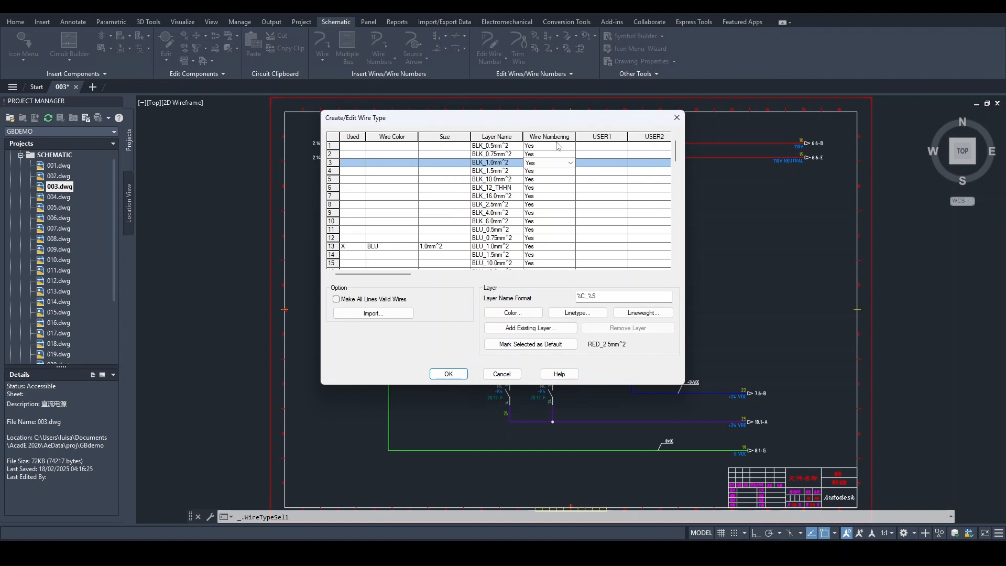
Look through the wire type list for the types marked as used, from BLU_1.0mm^2 down to VIO_1.0mm^2
{"action": "left_click", "coordinate": [351, 137]}
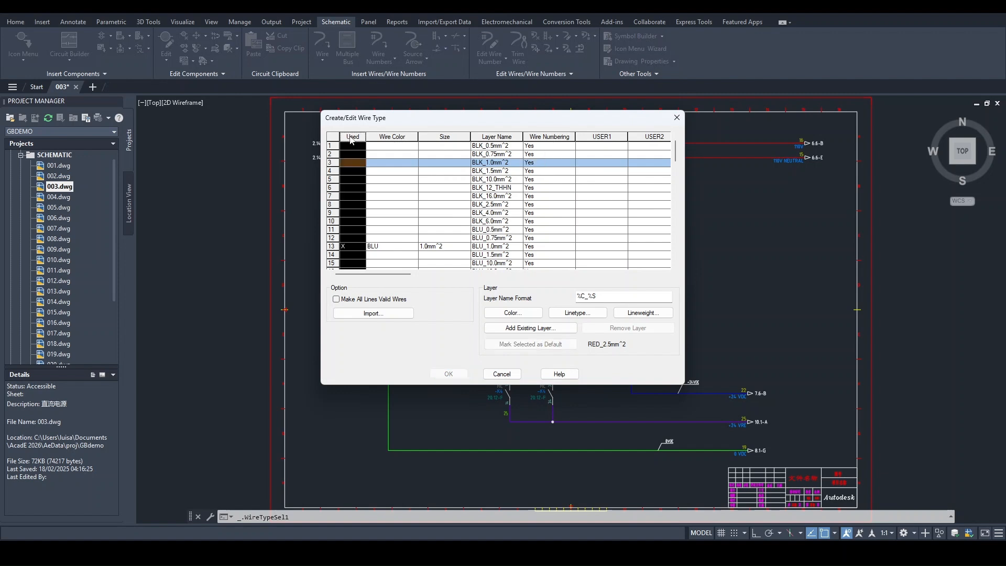
{"action": "left_click", "coordinate": [354, 249]}
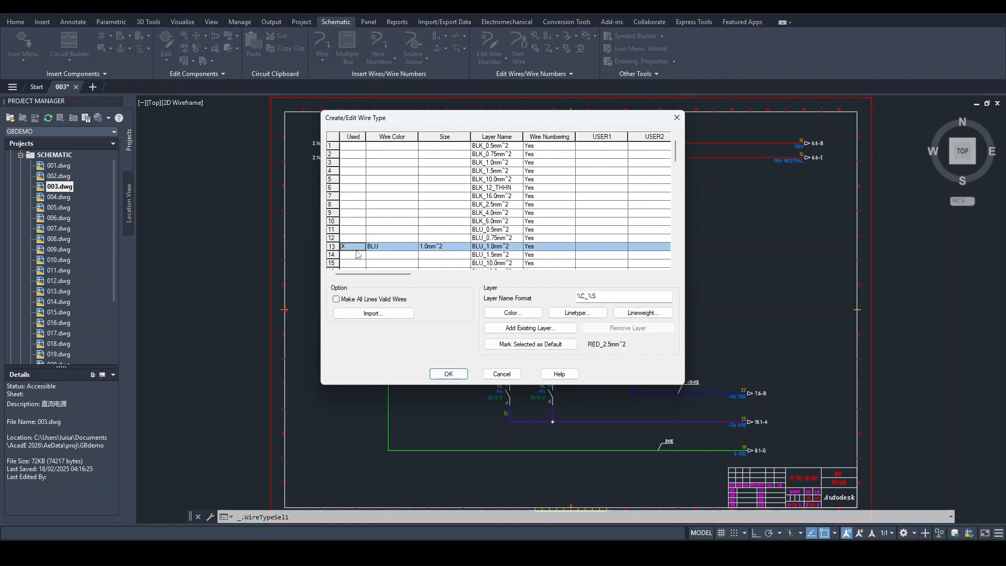
{"action": "scroll", "coordinate": [361, 247], "scroll_direction": "down", "scroll_amount": 3}
{"action": "scroll", "coordinate": [362, 244], "scroll_direction": "up", "scroll_amount": 2}
{"action": "scroll", "coordinate": [356, 239], "scroll_direction": "down", "scroll_amount": 5}
{"action": "scroll", "coordinate": [354, 235], "scroll_direction": "down", "scroll_amount": 1}
{"action": "left_click", "coordinate": [355, 239]}
{"action": "scroll", "coordinate": [354, 238], "scroll_direction": "down", "scroll_amount": 4}
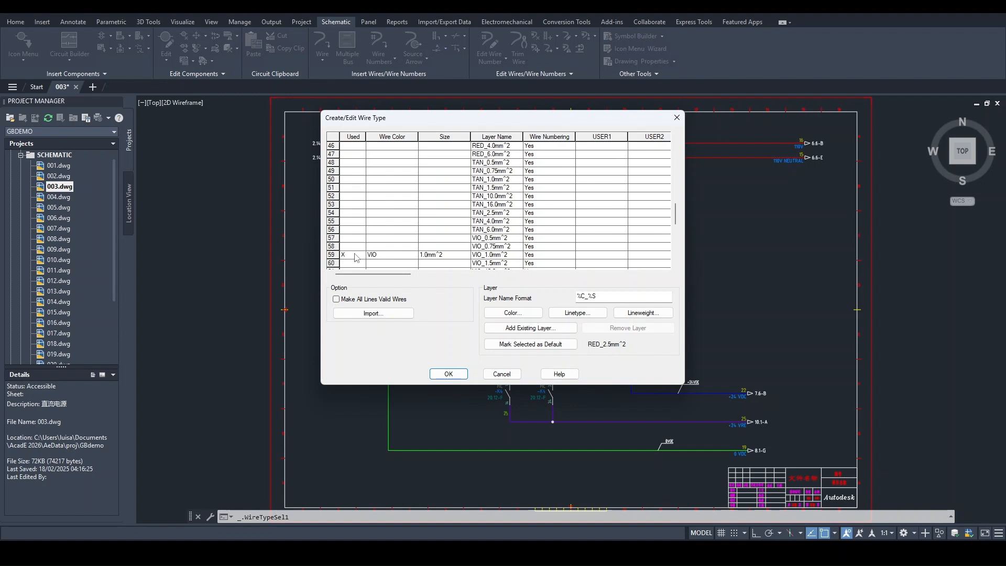
{"action": "left_click", "coordinate": [356, 256]}
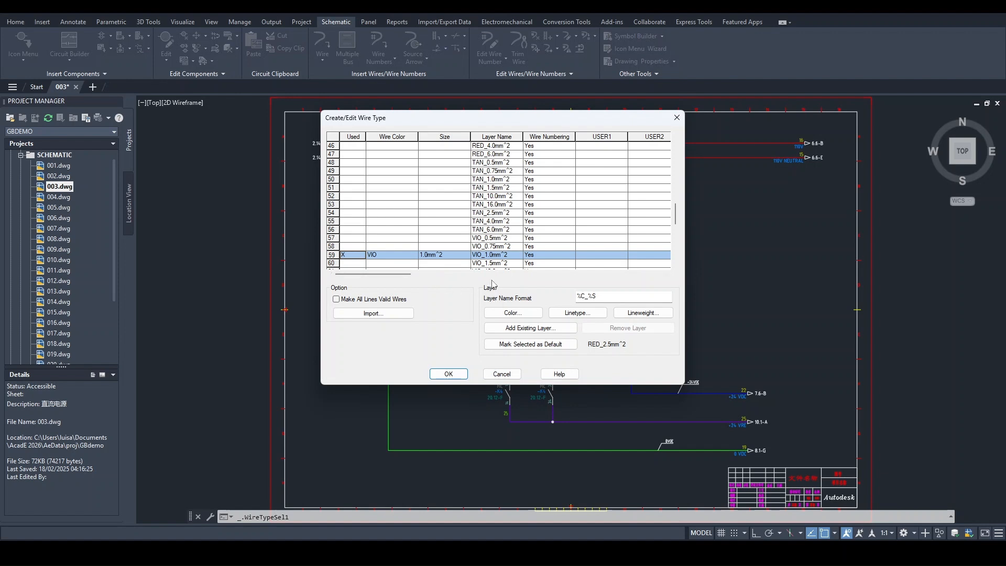
Examine the Wire Color, Size, USER1 and USER2 columns of the wire type list
{"action": "left_click", "coordinate": [392, 136]}
{"action": "left_click", "coordinate": [445, 136]}
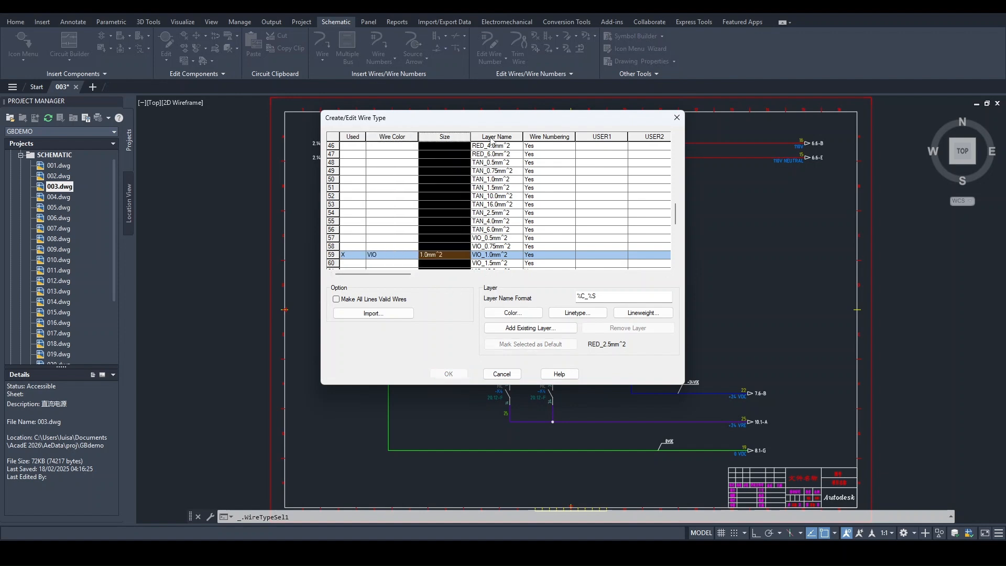
{"action": "left_click", "coordinate": [600, 137]}
{"action": "left_click", "coordinate": [650, 137]}
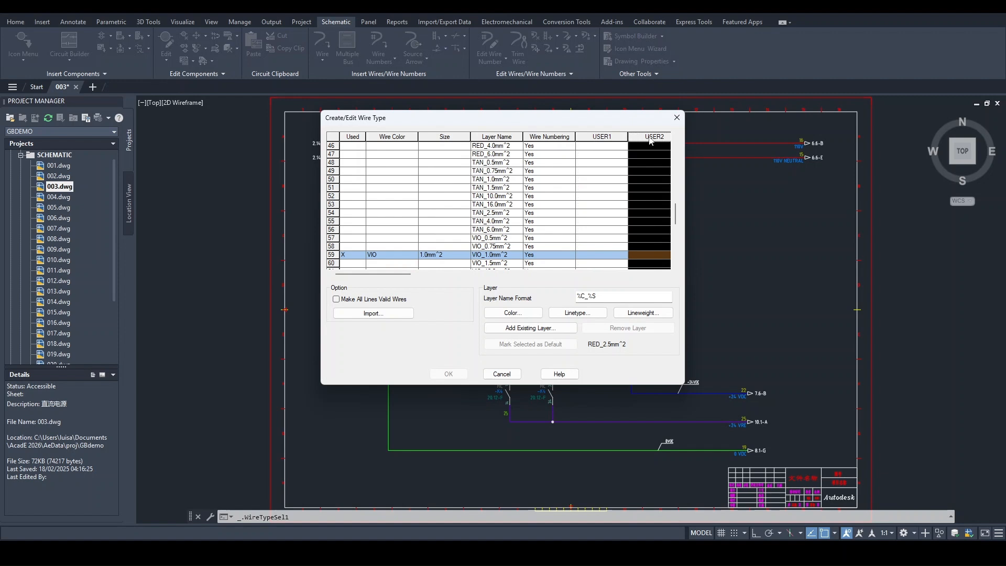
Look at the master drawings available for wire type import, then cancel the import
{"action": "left_click", "coordinate": [380, 316]}
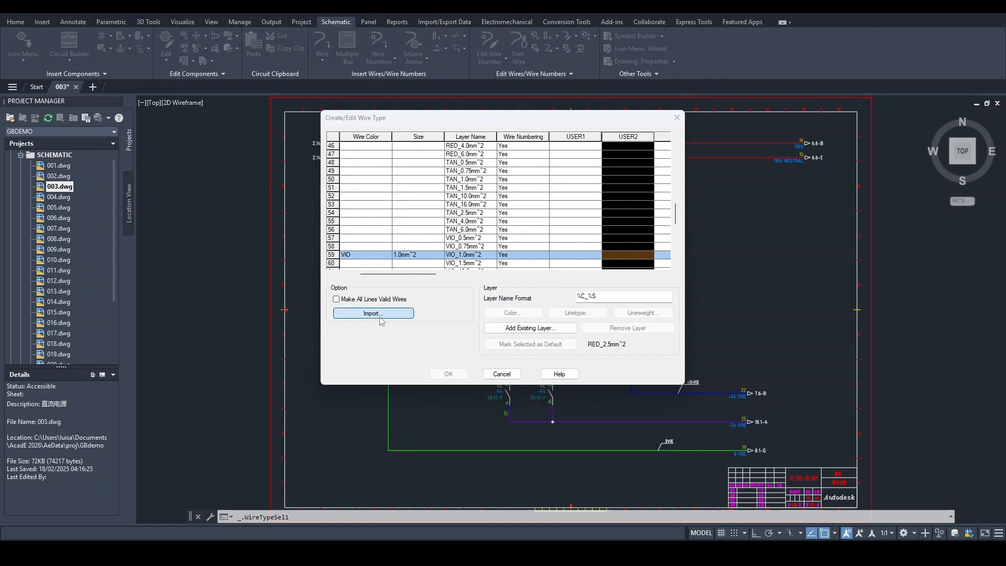
{"action": "scroll", "coordinate": [424, 273], "scroll_direction": "down", "scroll_amount": 4}
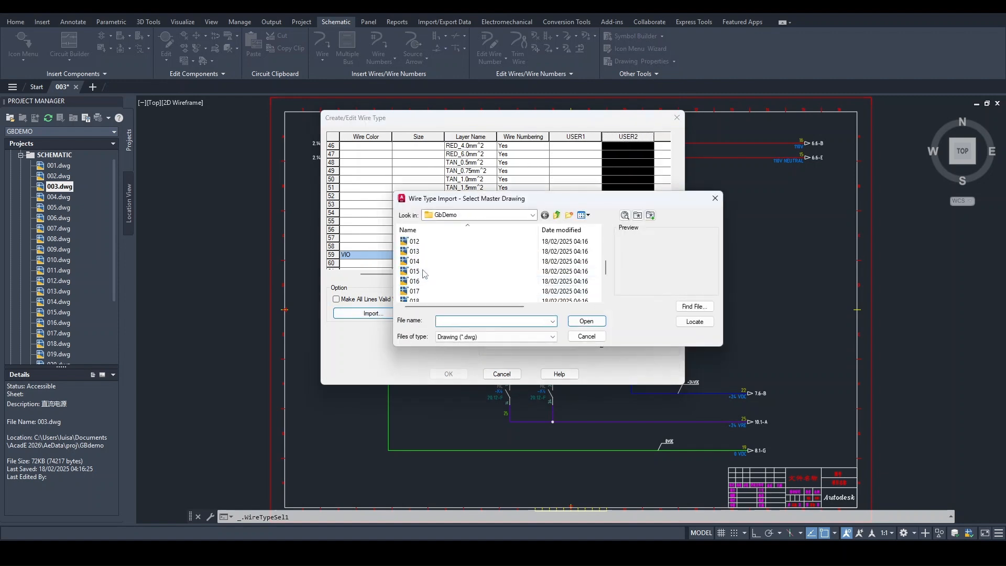
{"action": "left_click", "coordinate": [586, 336]}
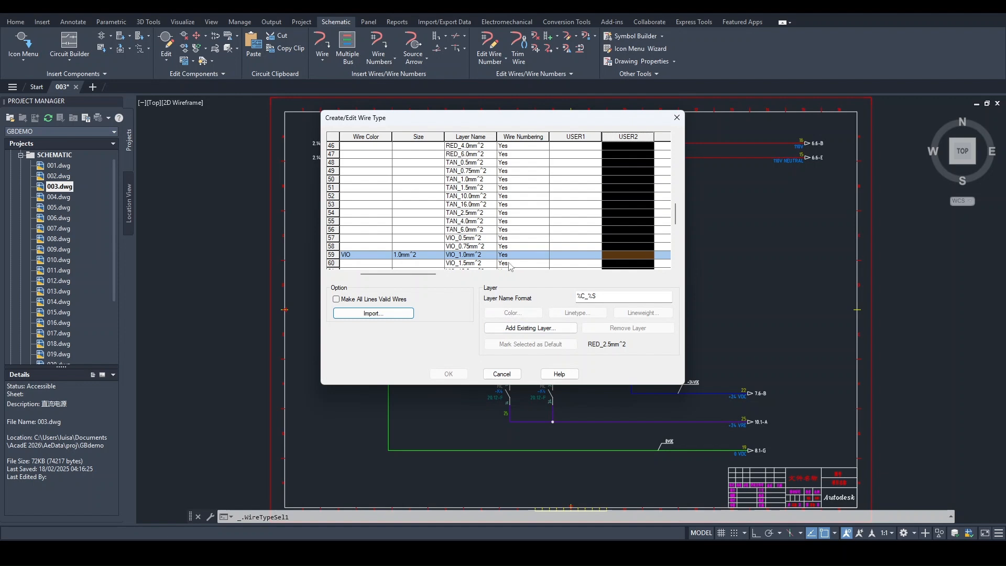
View the color, linetype and lineweight options for the VIO_0.75mm^2 wire type without changing them
{"action": "left_click", "coordinate": [462, 246]}
{"action": "left_click", "coordinate": [511, 312]}
{"action": "left_click", "coordinate": [489, 357]}
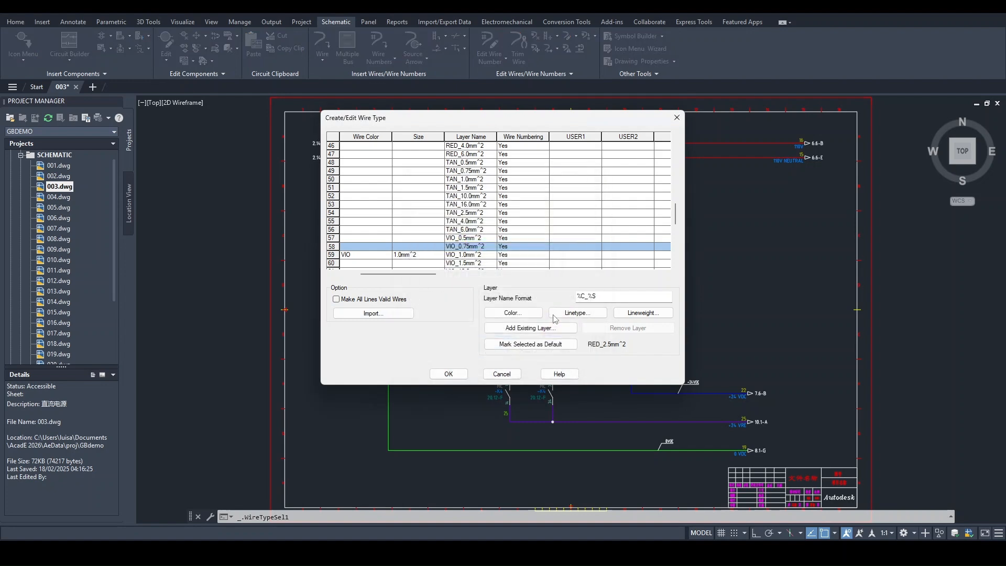
{"action": "left_click", "coordinate": [568, 315]}
{"action": "left_click", "coordinate": [644, 314]}
{"action": "key", "text": "Escape"}
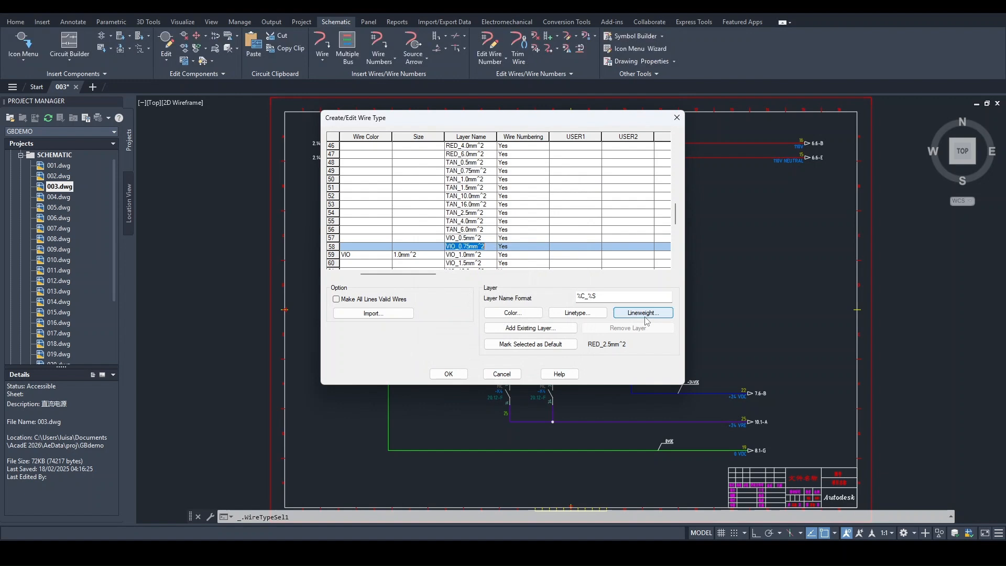
View the options for adding an existing layer as a wire layer, then cancel the wire type settings
{"action": "left_click", "coordinate": [574, 330]}
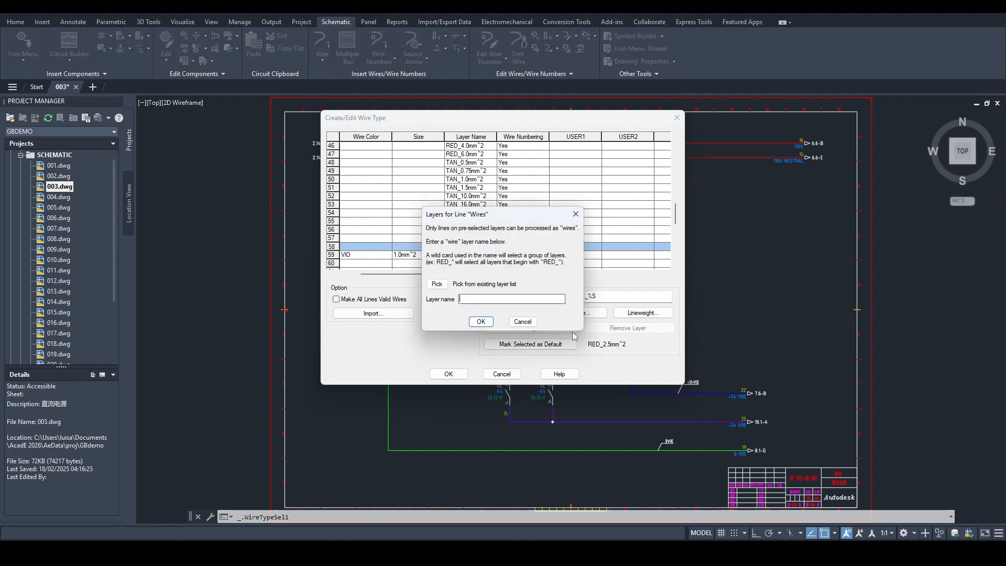
{"action": "left_click", "coordinate": [529, 322]}
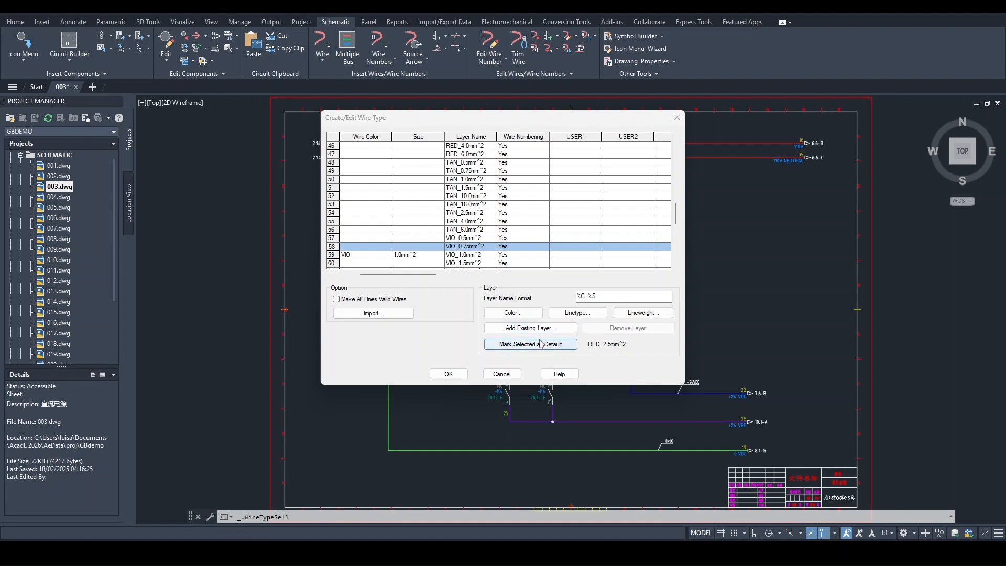
{"action": "left_click", "coordinate": [501, 374]}
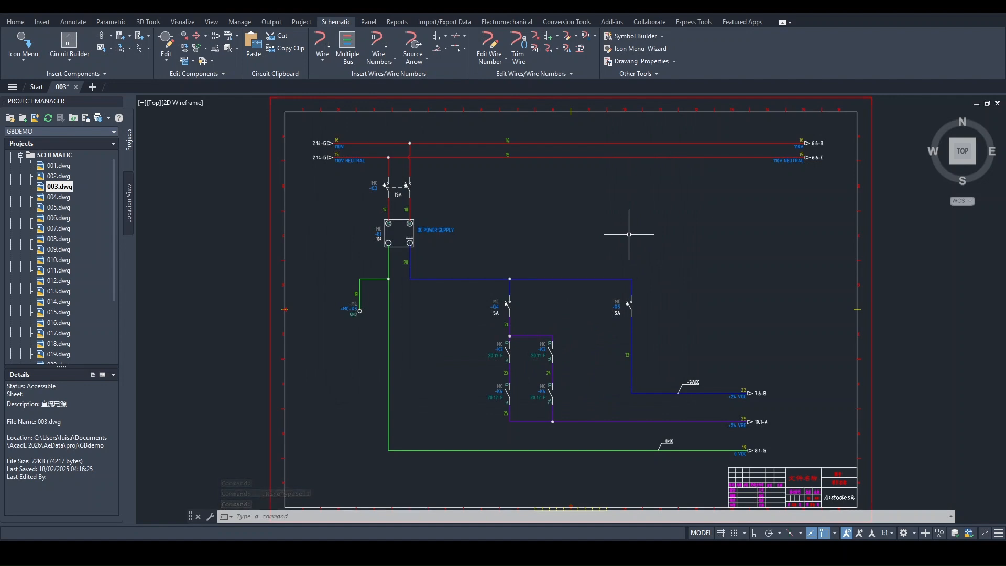
View the Change/Convert Wire Type settings for the horizontal blue wire, then cancel without changing it
{"action": "right_click", "coordinate": [598, 279]}
{"action": "left_click", "coordinate": [600, 250]}
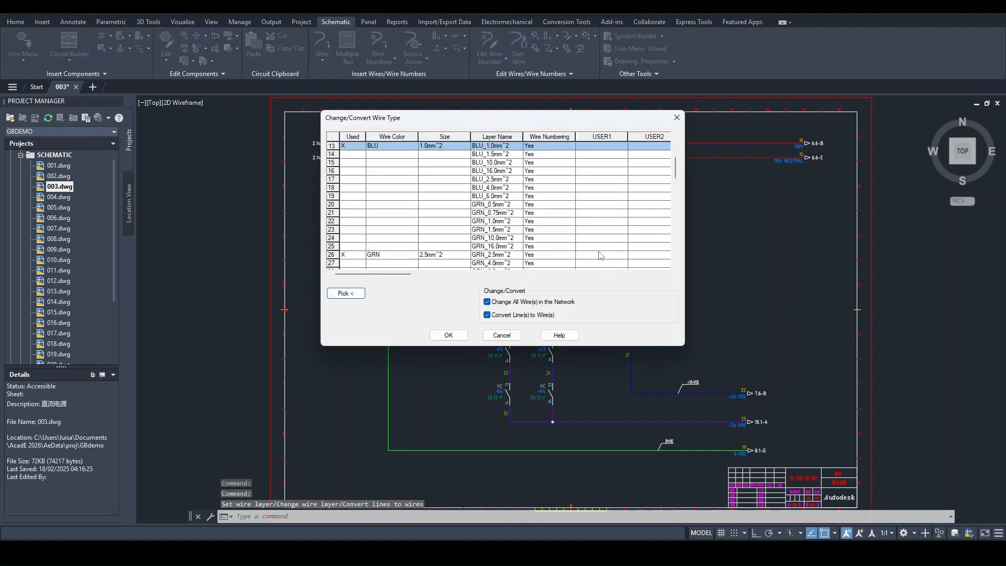
{"action": "left_click", "coordinate": [502, 335]}
Open the Layer Properties Manager and review the drawing's wire layers by name
{"action": "left_click", "coordinate": [15, 22]}
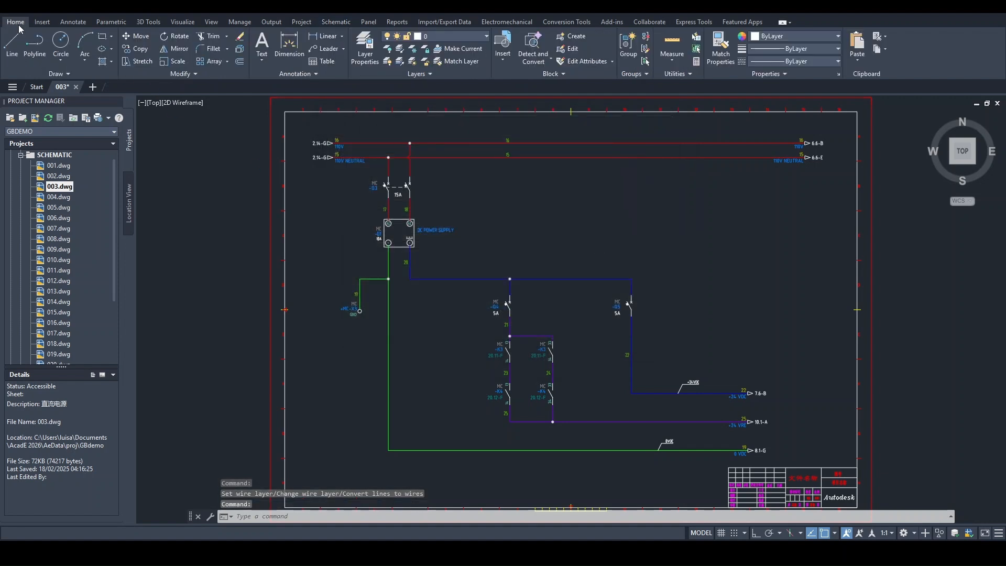
{"action": "left_click", "coordinate": [363, 42]}
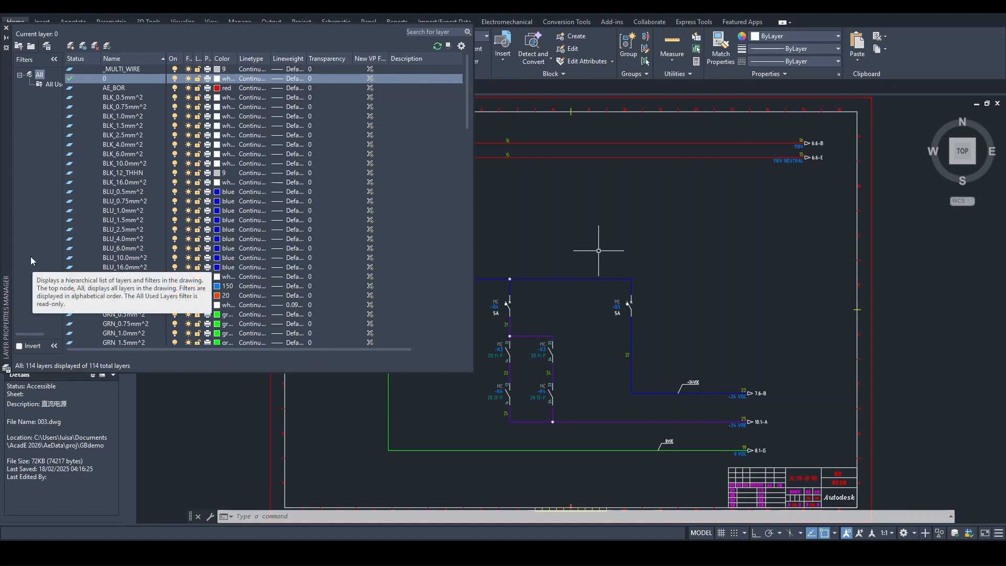
{"action": "scroll", "coordinate": [111, 195], "scroll_direction": "down", "scroll_amount": 2}
{"action": "scroll", "coordinate": [112, 197], "scroll_direction": "down", "scroll_amount": 7}
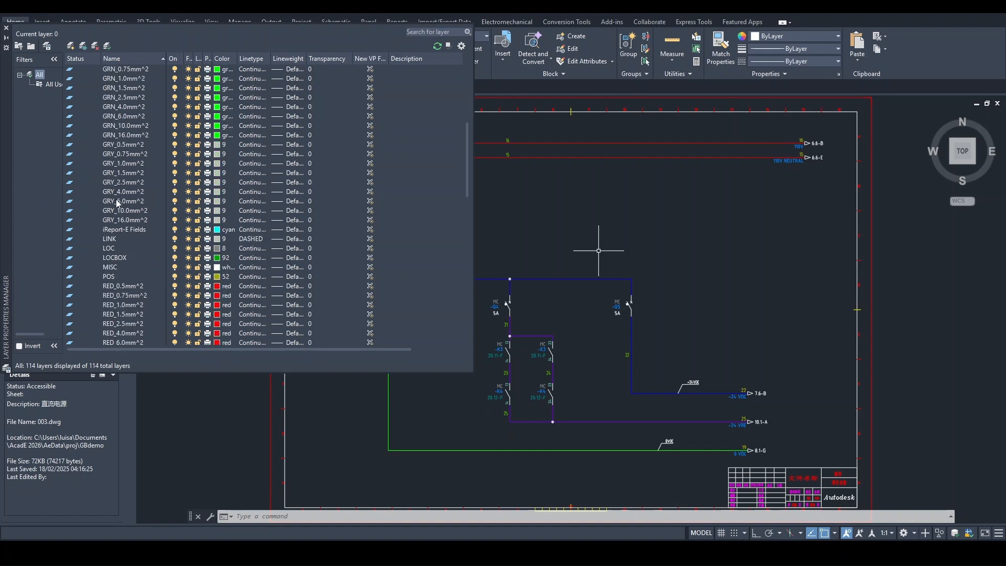
{"action": "scroll", "coordinate": [117, 200], "scroll_direction": "up", "scroll_amount": 9}
{"action": "scroll", "coordinate": [117, 201], "scroll_direction": "down", "scroll_amount": 10}
{"action": "scroll", "coordinate": [117, 200], "scroll_direction": "up", "scroll_amount": 10}
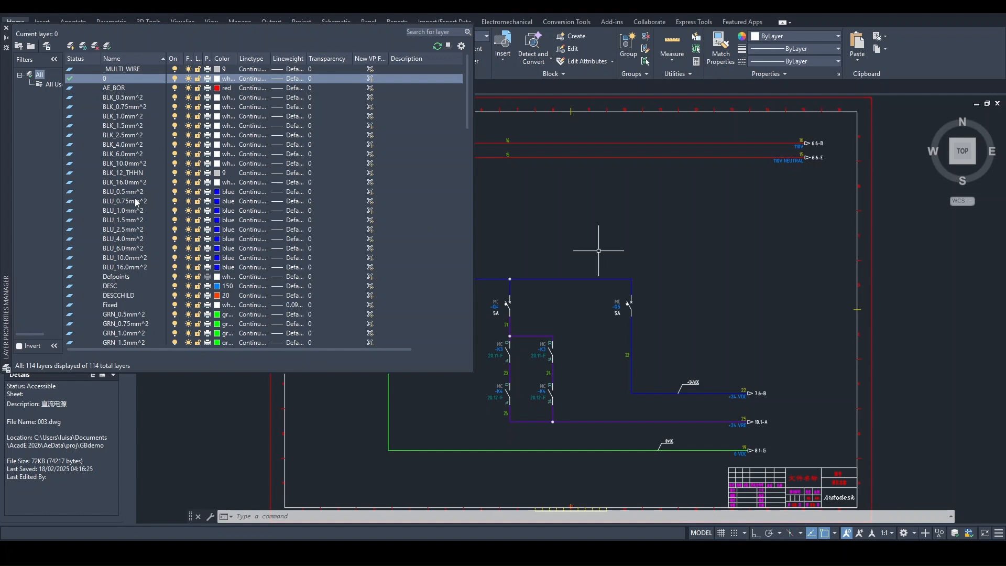
{"action": "left_click", "coordinate": [126, 61]}
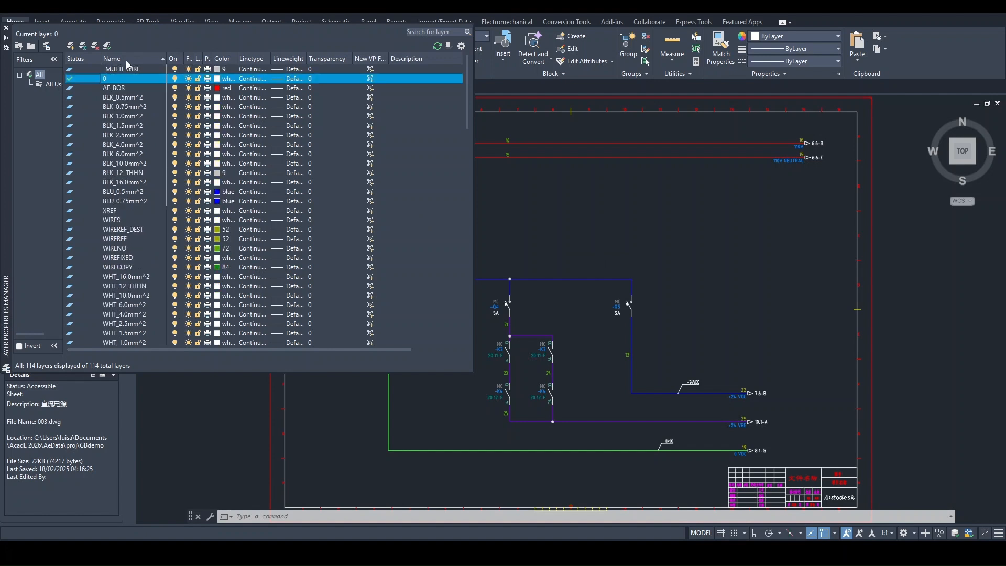
{"action": "left_click", "coordinate": [133, 147]}
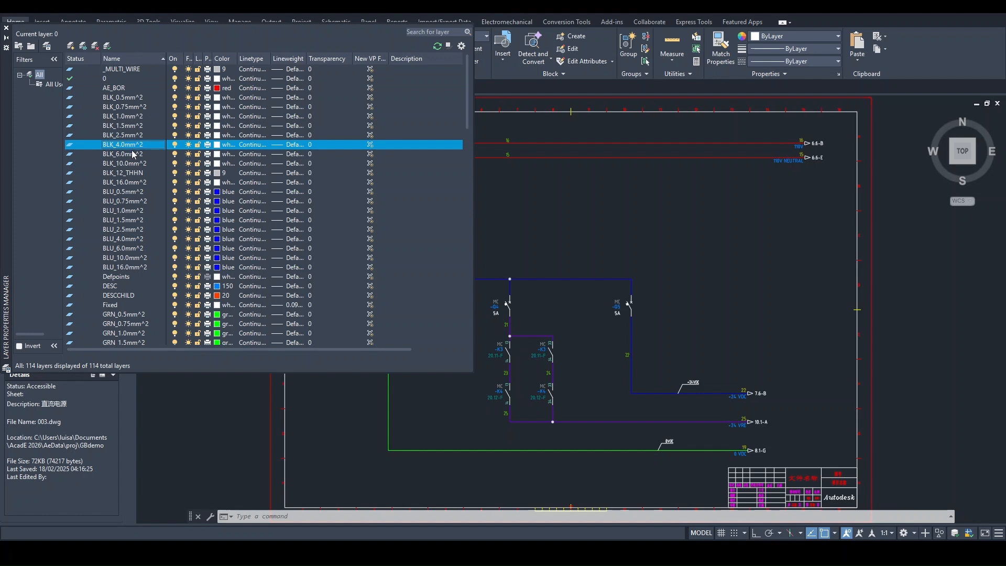
Create a layer named BLK_20.MM2 based on the BLK_10.0mm^2 layer and close the layer manager
{"action": "left_click", "coordinate": [133, 164]}
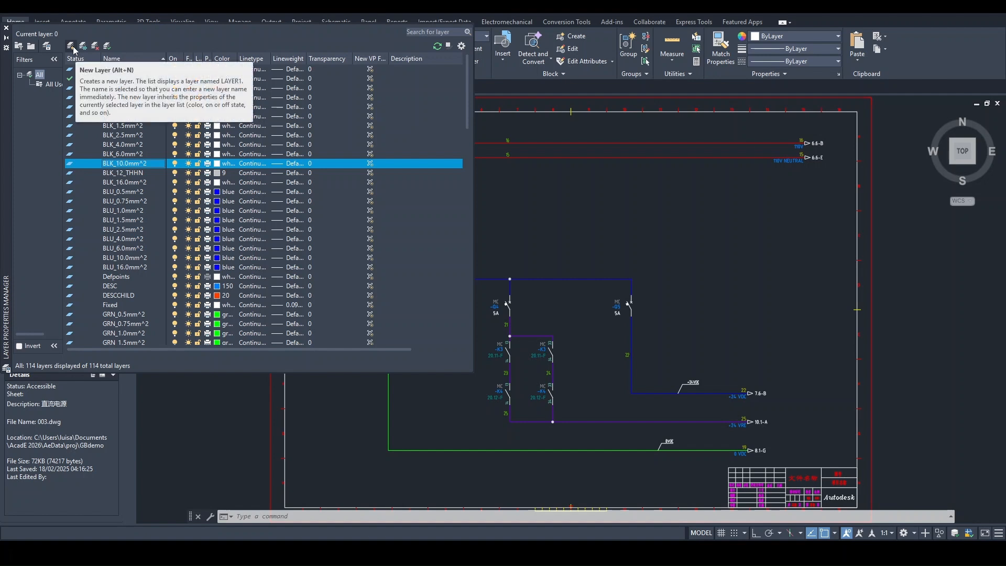
{"action": "left_click", "coordinate": [73, 49]}
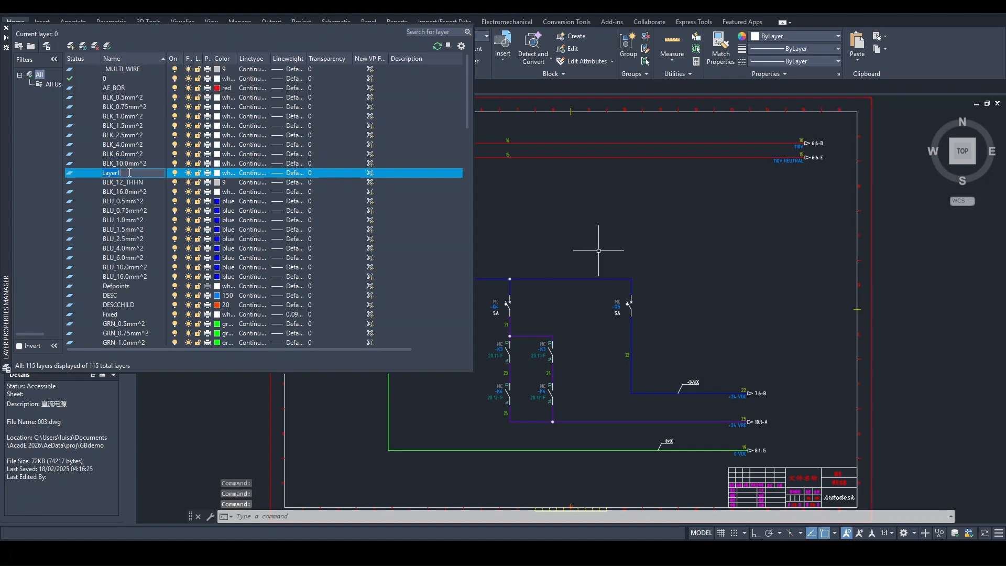
{"action": "type", "text": "B"}
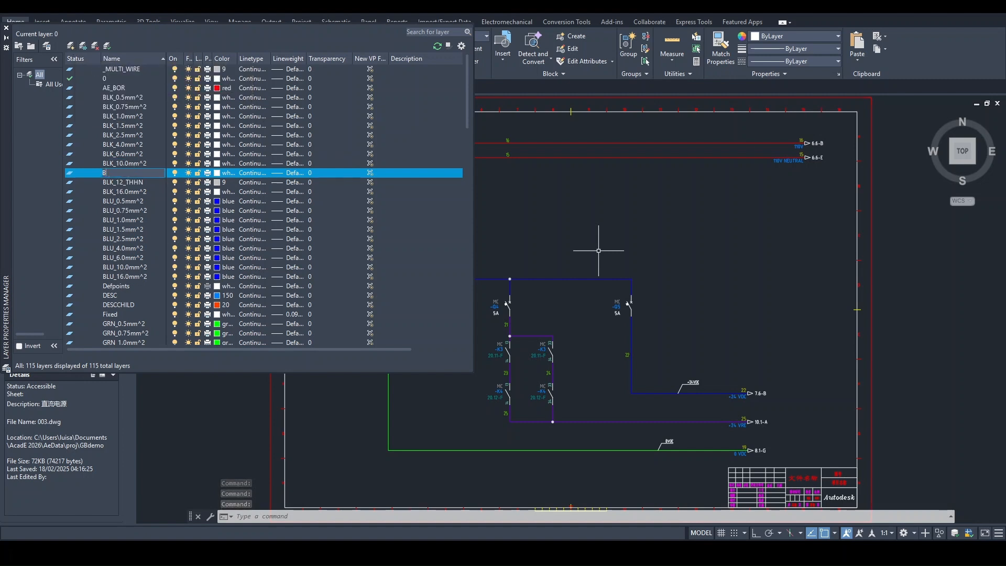
{"action": "type", "text": "LK_20."}
{"action": "type", "text": "MM2"}
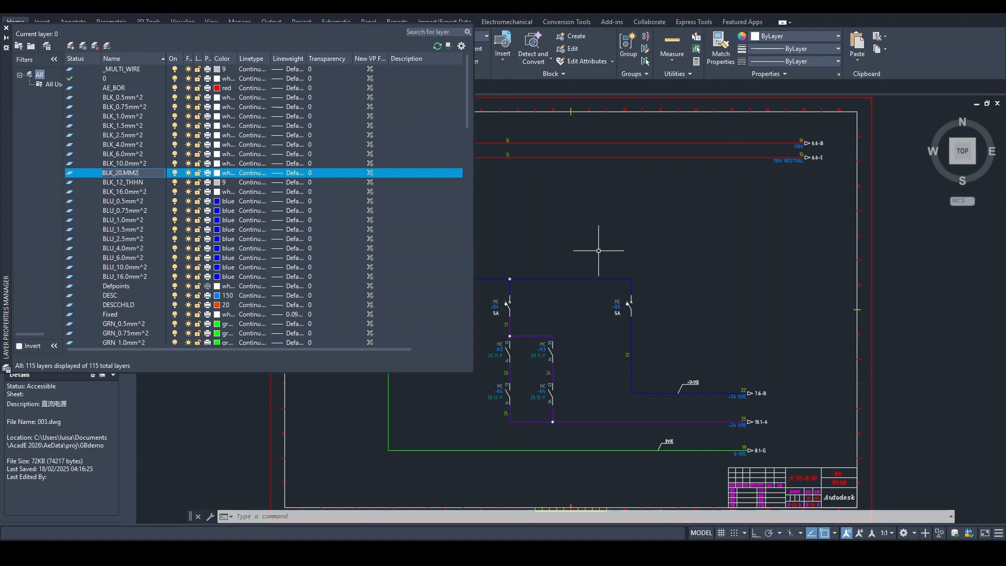
{"action": "key", "text": "Return"}
{"action": "left_click", "coordinate": [6, 28]}
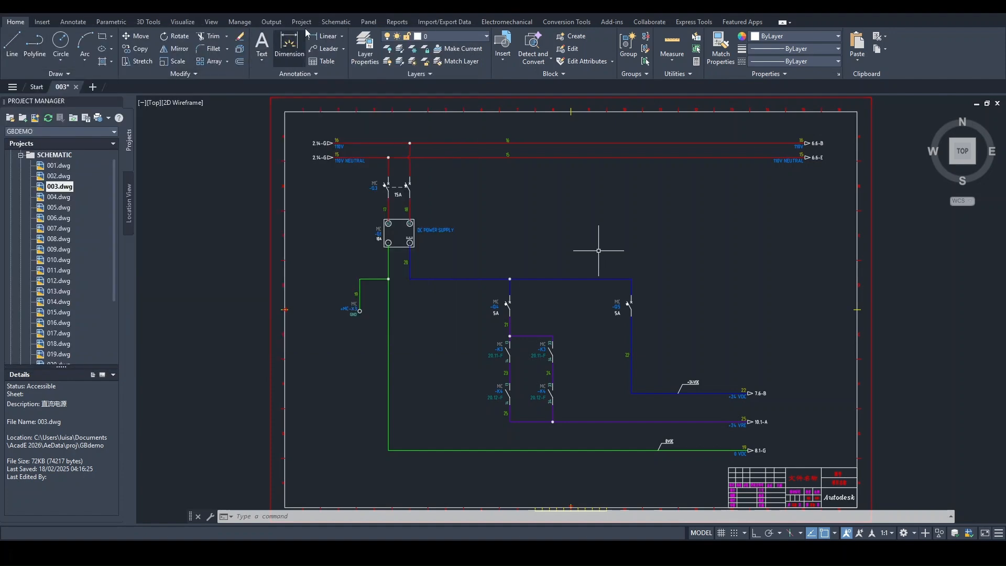
Select the BLK_20.MM2 layer in the Create/Edit Wire Type settings and accept the settings
{"action": "left_click", "coordinate": [334, 25]}
{"action": "left_click", "coordinate": [570, 37]}
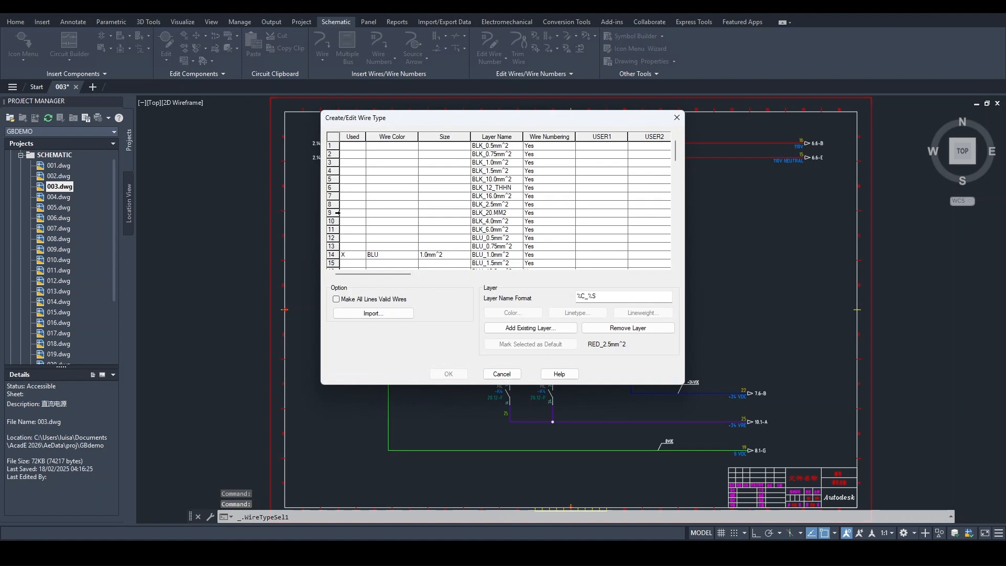
{"action": "left_click", "coordinate": [331, 212]}
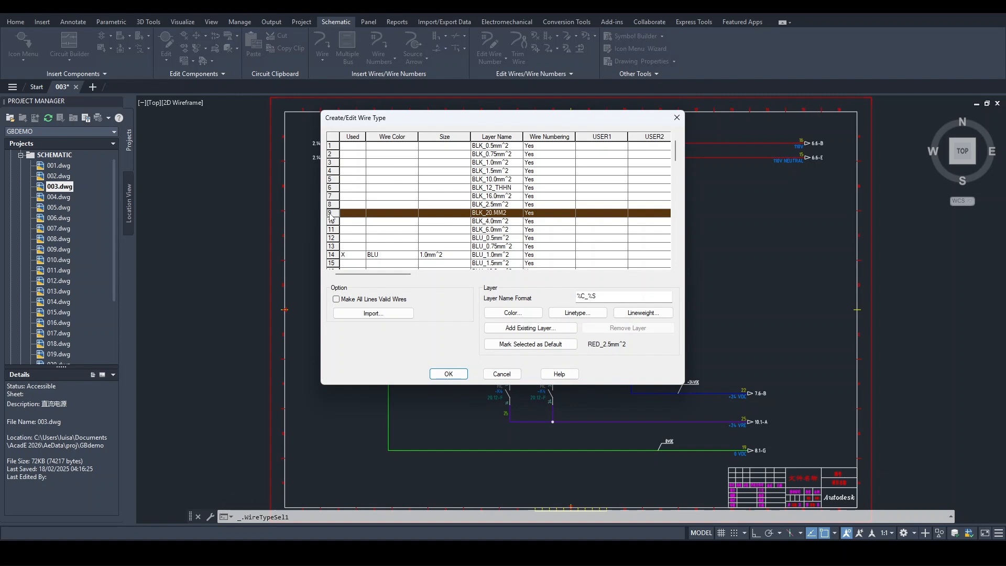
{"action": "left_click", "coordinate": [449, 374]}
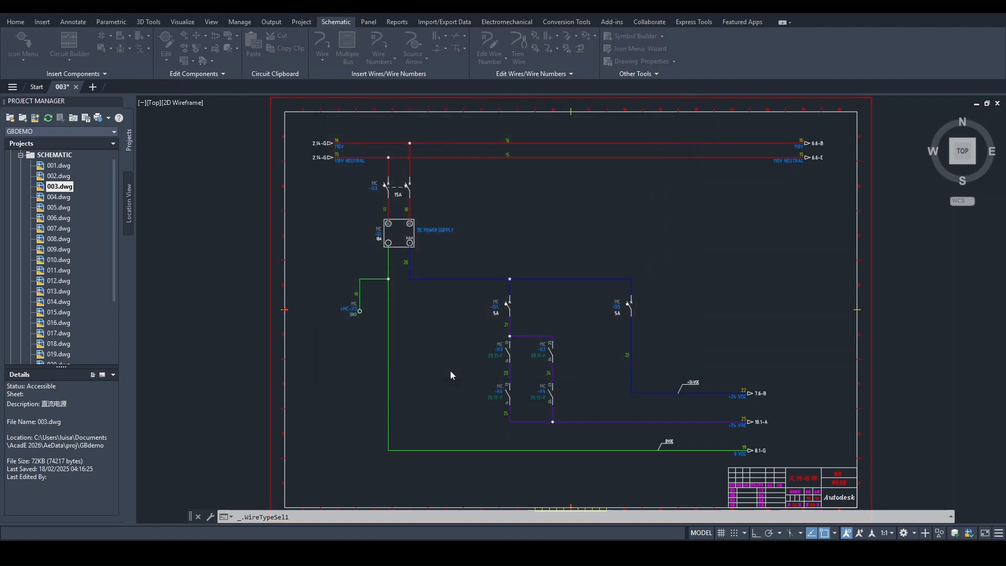
View the Change/Convert Wire Type options for the horizontal blue wire below the DC power supply without converting it
{"action": "right_click", "coordinate": [463, 281]}
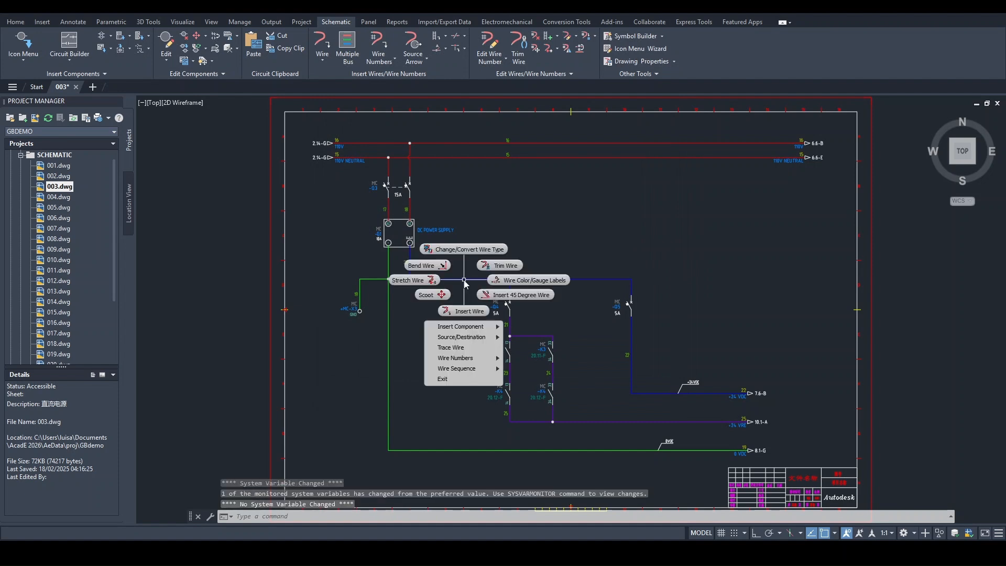
{"action": "left_click", "coordinate": [467, 250]}
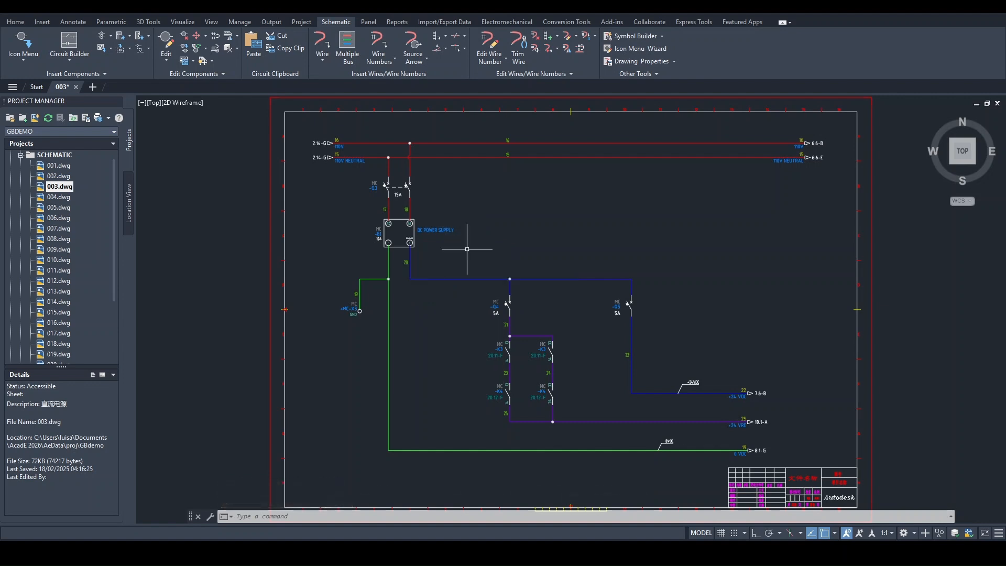
Show the reporting tools available for the schematic drawing
{"action": "left_click", "coordinate": [397, 22]}
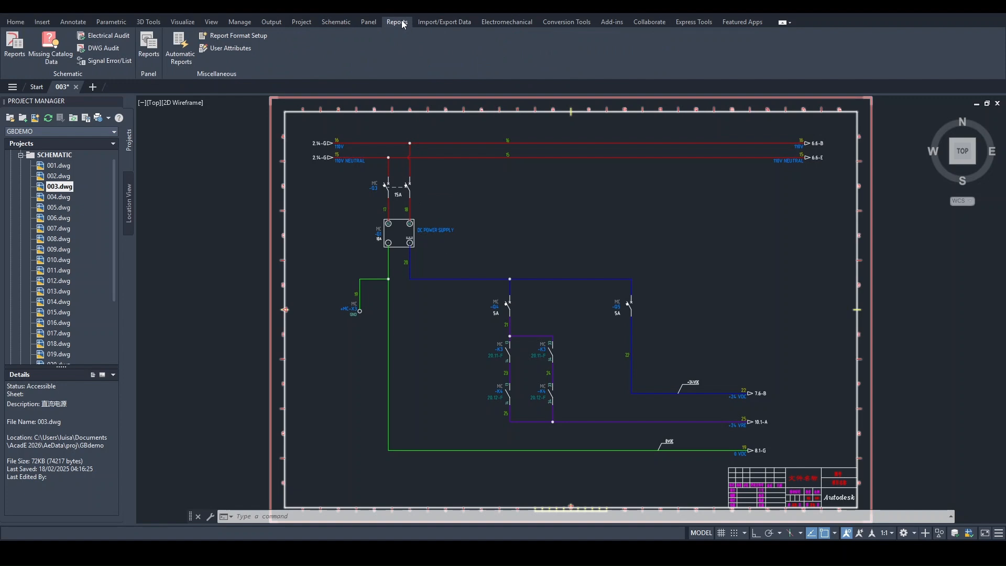